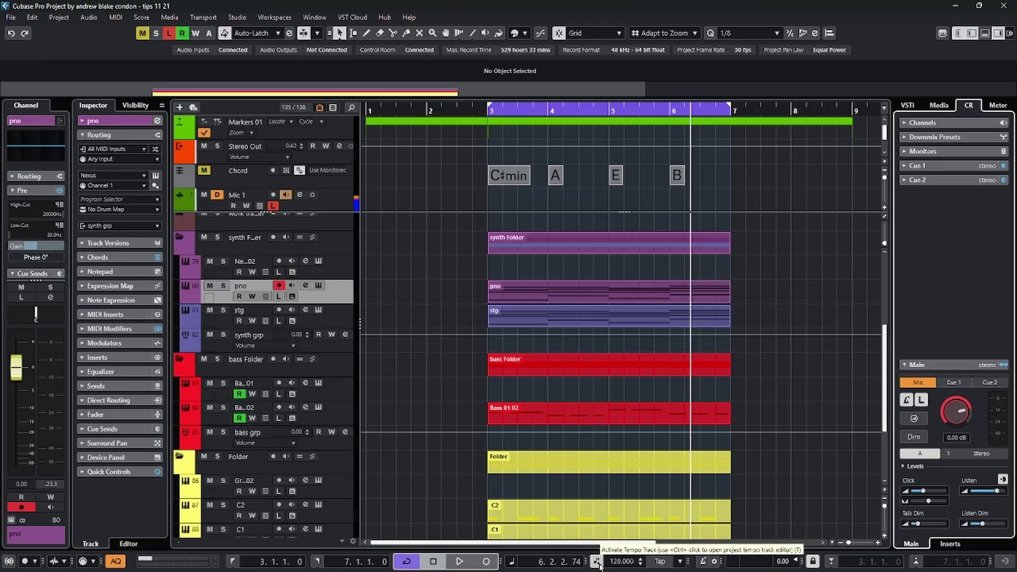
# Deactivate the tempo track and scroll the fixed tempo field back to 128.000 BPM.
pyautogui.click(598, 564)
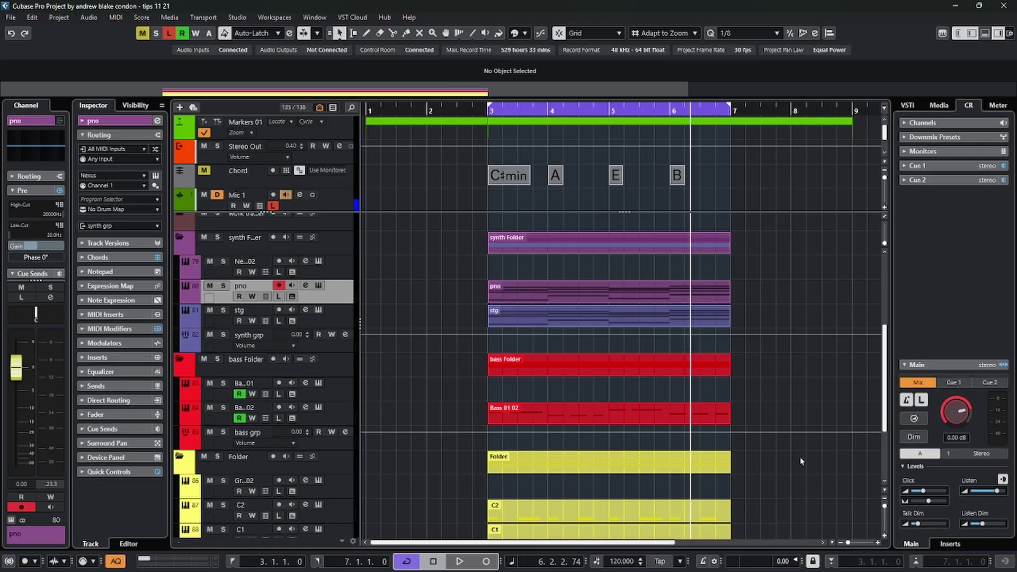
pyautogui.scroll(2, 614, 564)
pyautogui.scroll(-2, 614, 564)
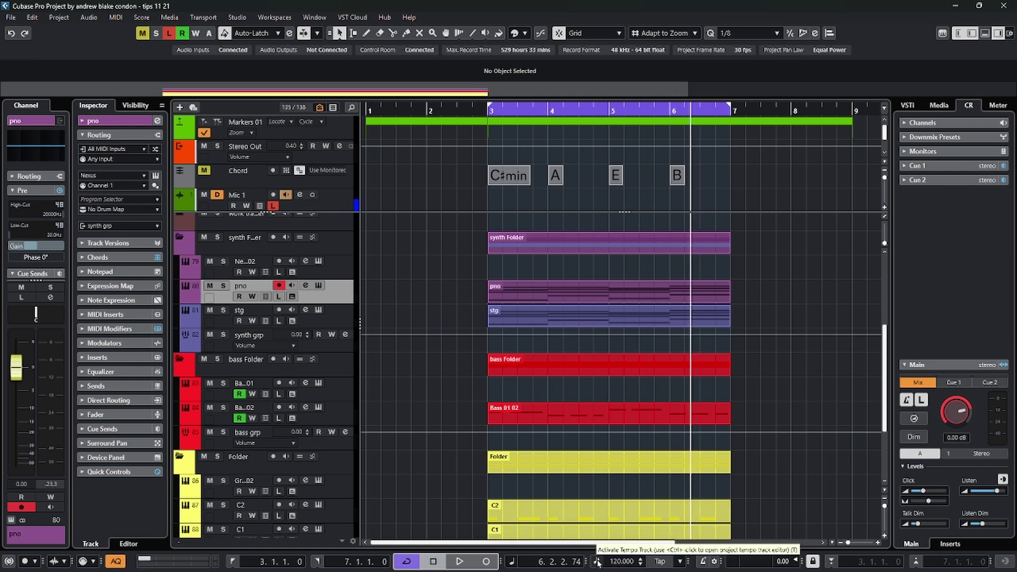
pyautogui.scroll(8, 608, 561)
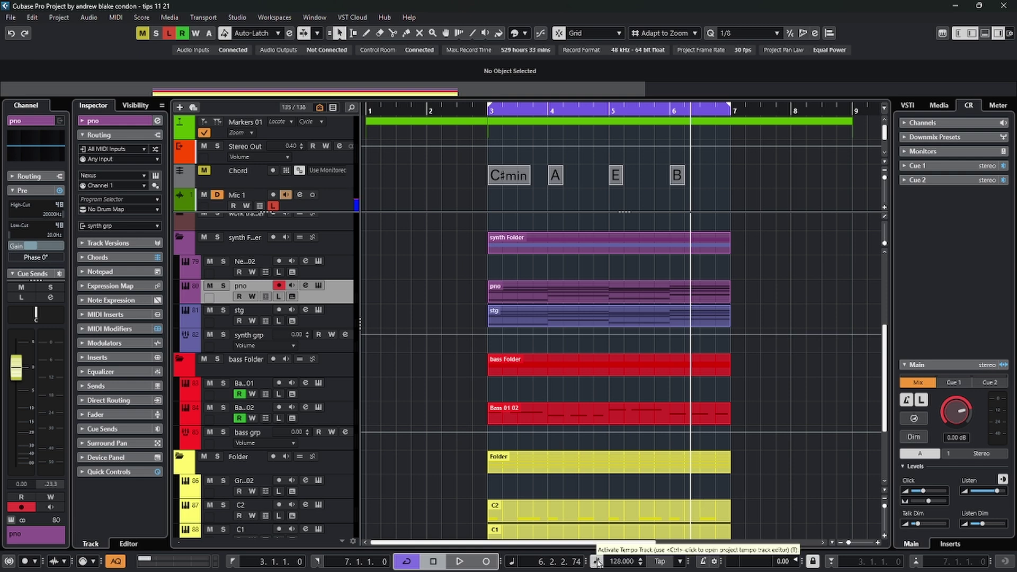
# Open the Tempo Track Editor and enlarge its window.
pyautogui.keyDown('ctrl'); pyautogui.click(597, 562); pyautogui.keyUp('ctrl')
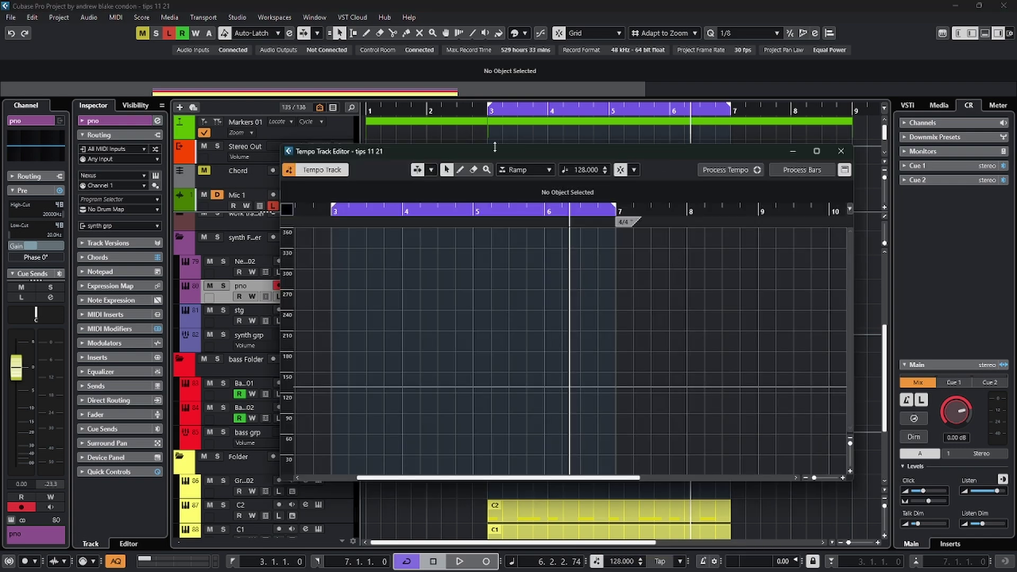
pyautogui.moveTo(488, 151); pyautogui.dragTo(472, 133)
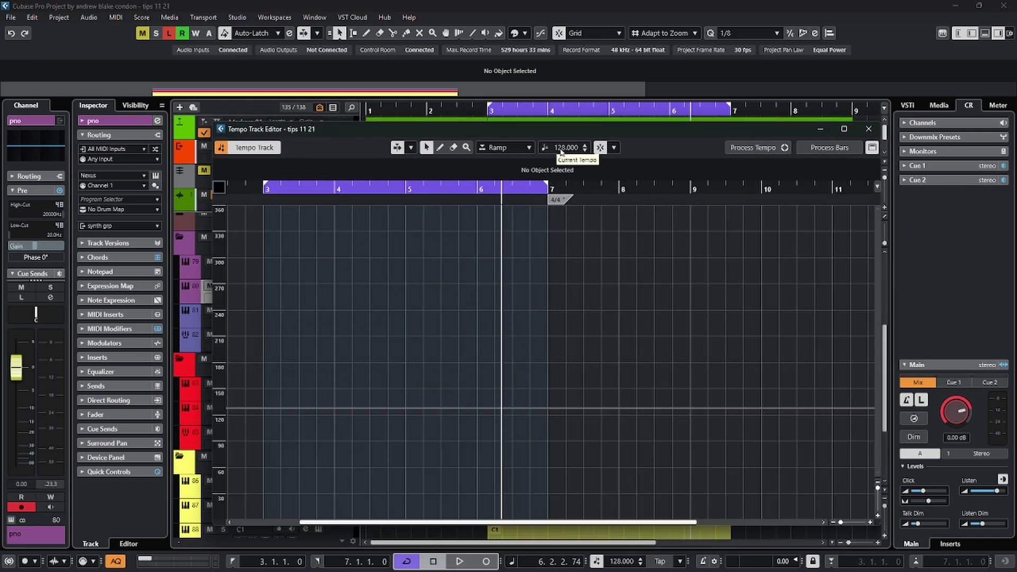
pyautogui.scroll(5, 562, 152)
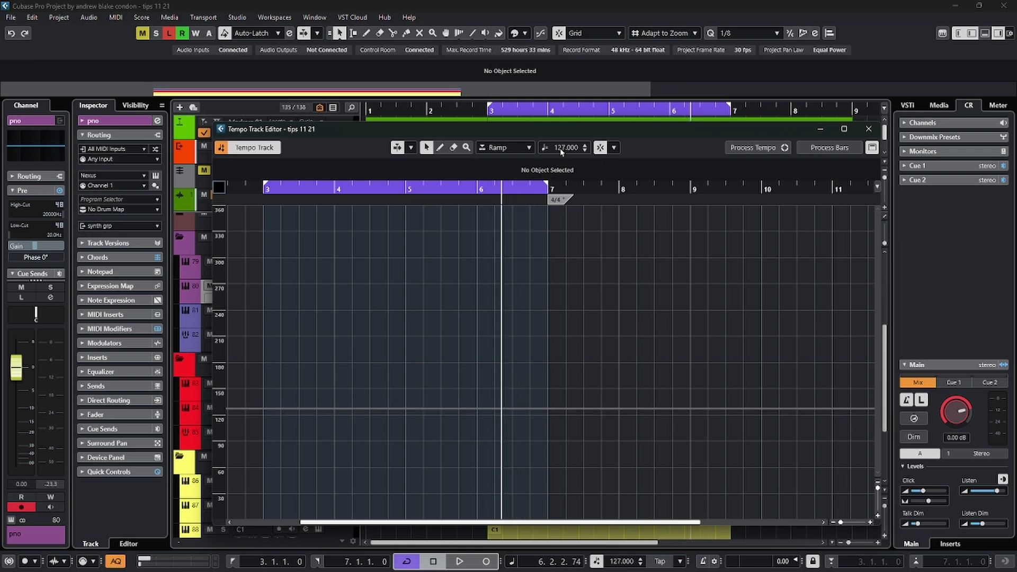
pyautogui.scroll(-4, 562, 152)
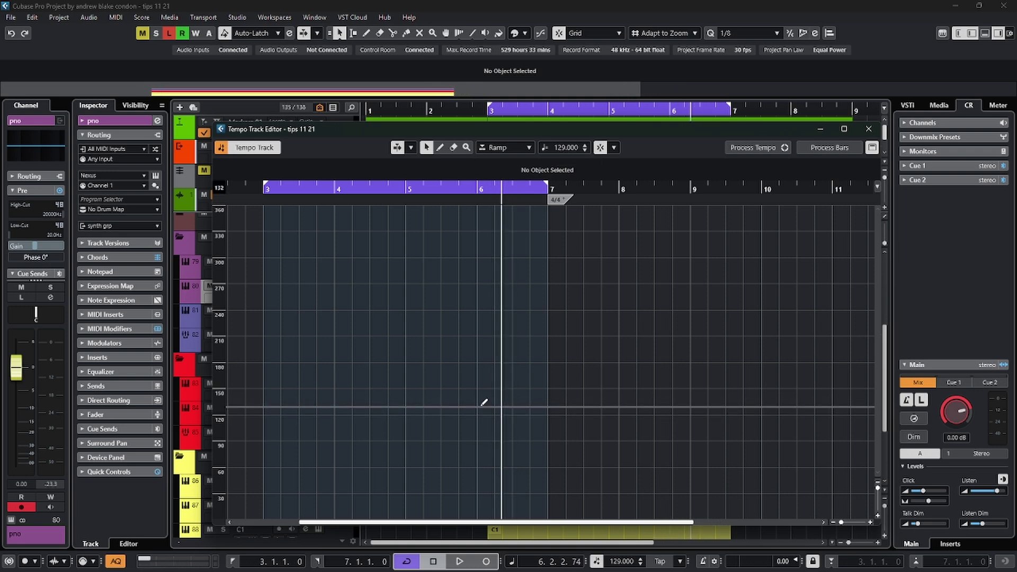
# Draw tempo points at 129 BPM near bar 6, 175 BPM at bar 7, then 135 BPM.
pyautogui.click(479, 406)
pyautogui.moveTo(536, 403); pyautogui.dragTo(535, 372)
pyautogui.moveTo(601, 366); pyautogui.dragTo(601, 393)
pyautogui.moveTo(377, 129); pyautogui.dragTo(345, 62)
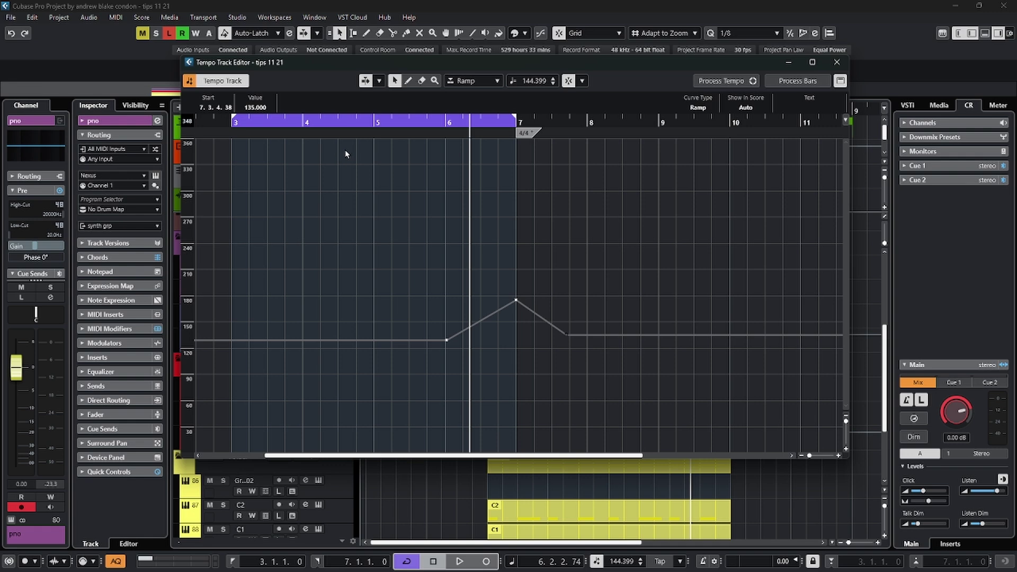
# Toggle the tempo track back on, draw a 4/4 signature at bar 4, and close the editor.
pyautogui.click(214, 83)
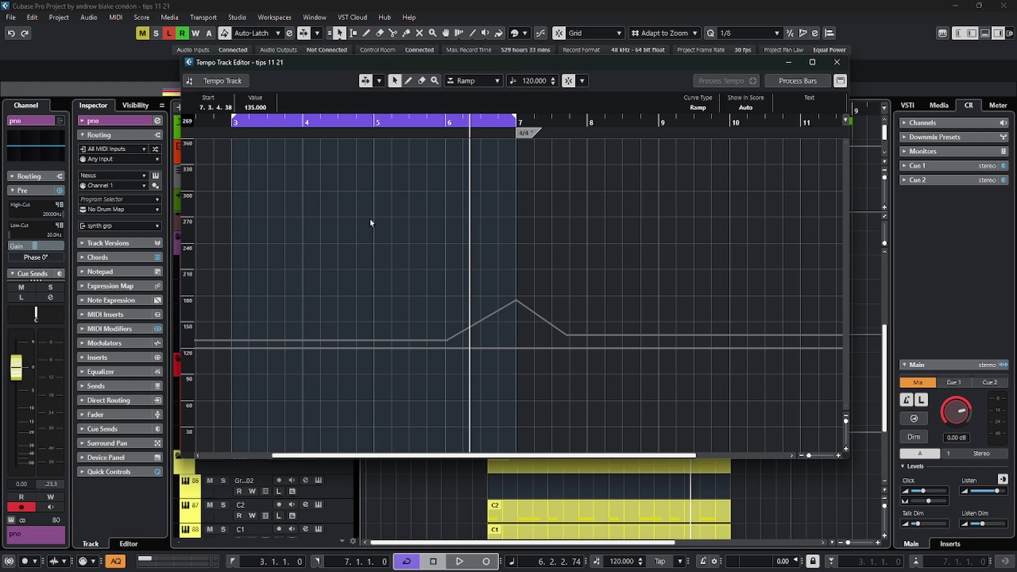
pyautogui.hotkey('ctrl', 't')
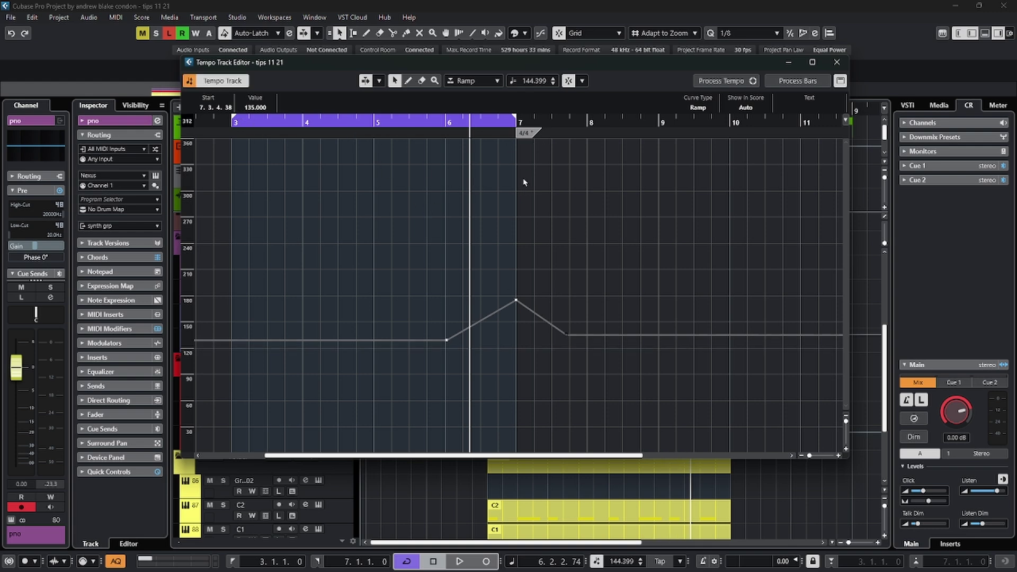
pyautogui.click(526, 135)
pyautogui.press('8')
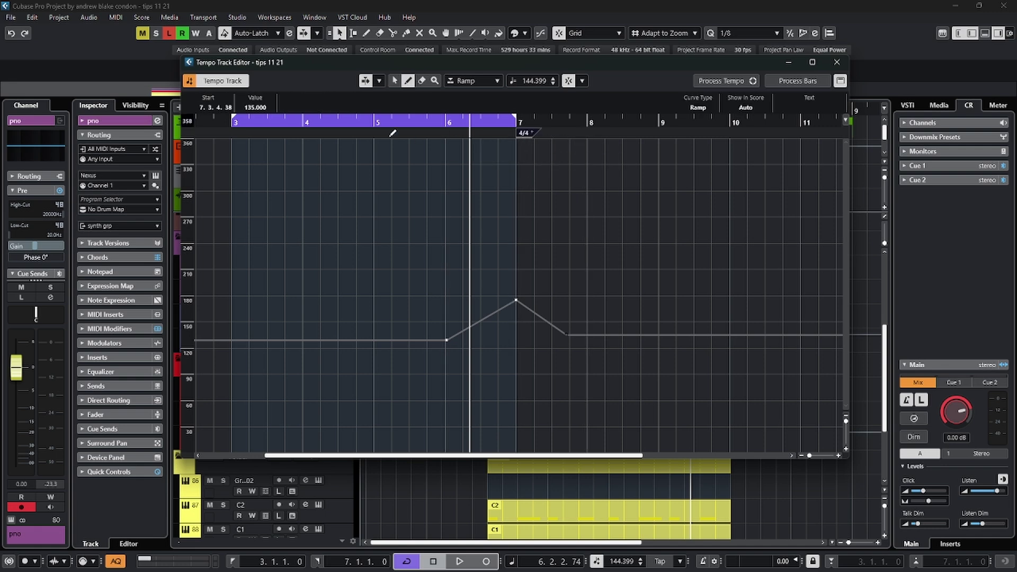
pyautogui.click(314, 133)
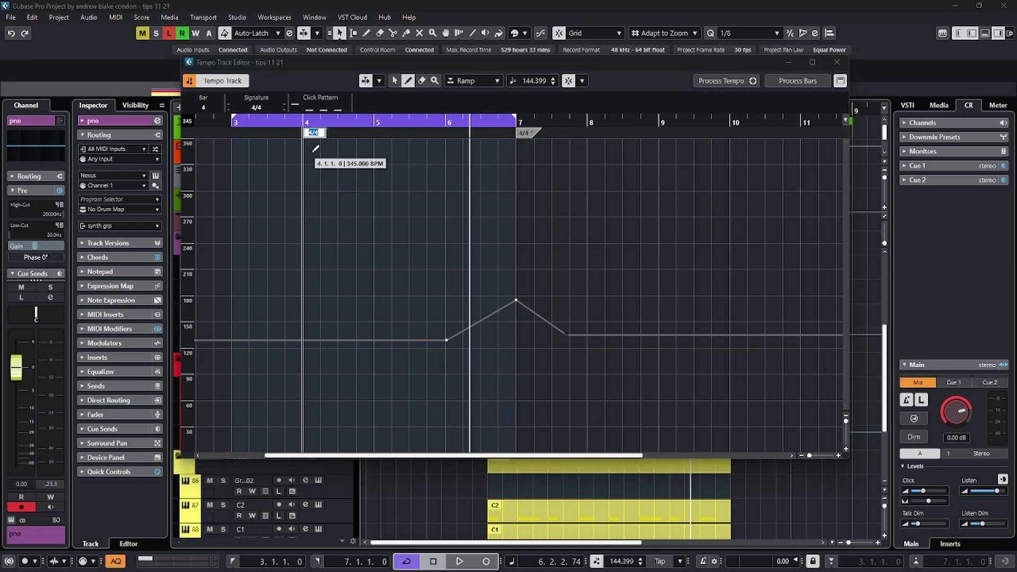
pyautogui.hotkey('ctrl', 't')
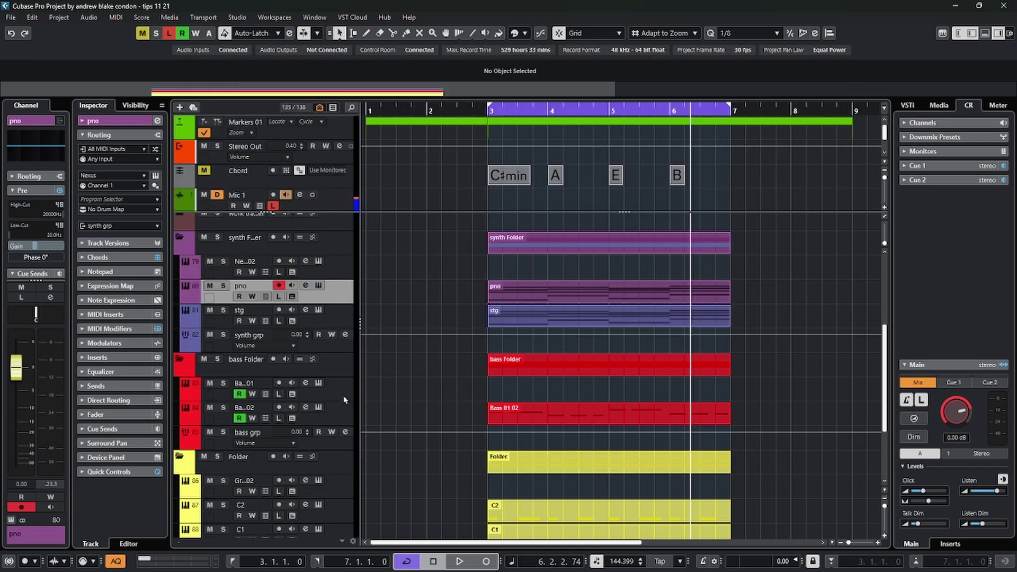
# Enlarge the pno track and flip its time base to Linear and back to Musical.
pyautogui.hotkey('alt', 'e')
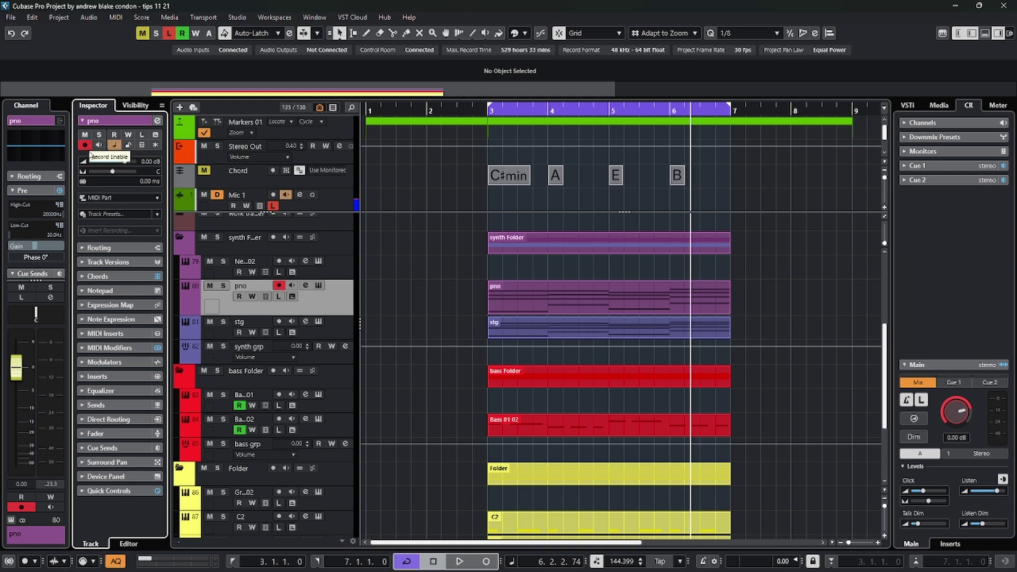
pyautogui.click(114, 145)
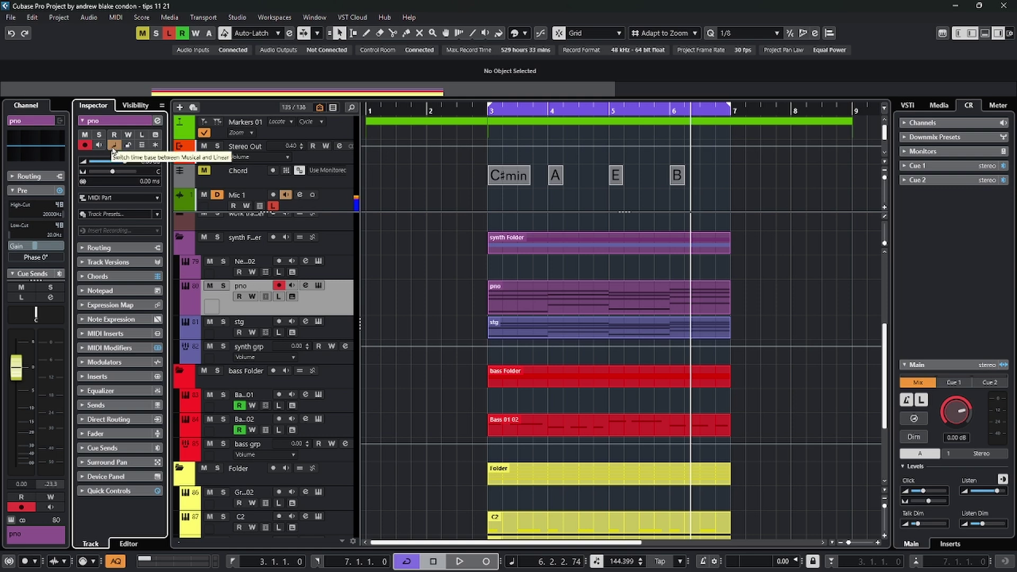
pyautogui.click(115, 145)
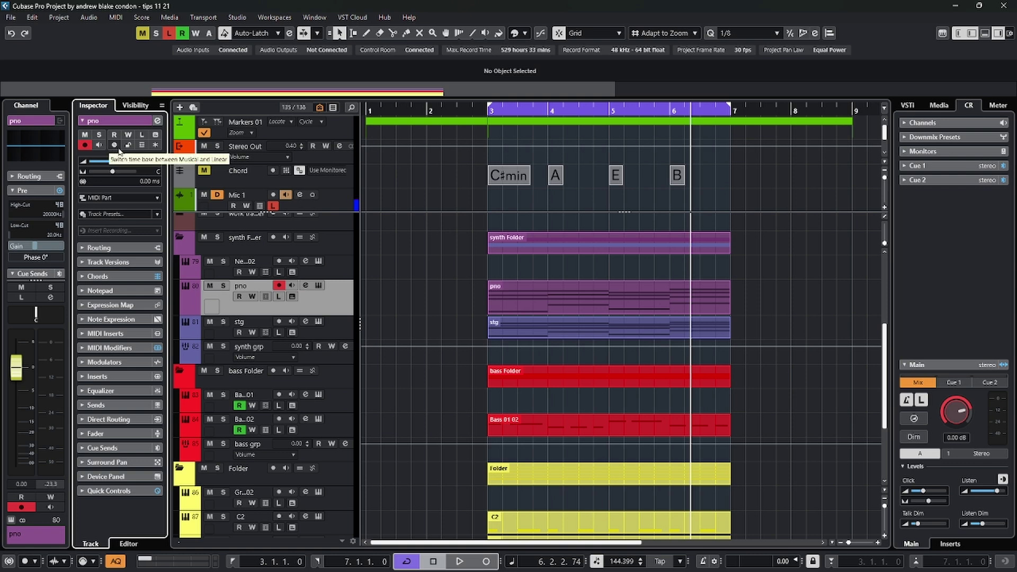
pyautogui.click(115, 146)
pyautogui.click(533, 303)
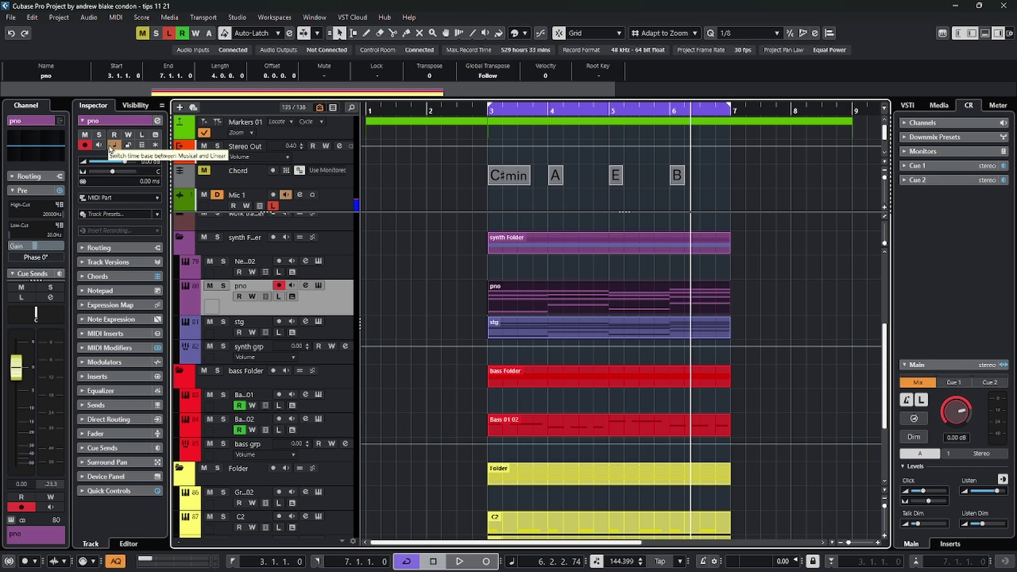
pyautogui.click(437, 317)
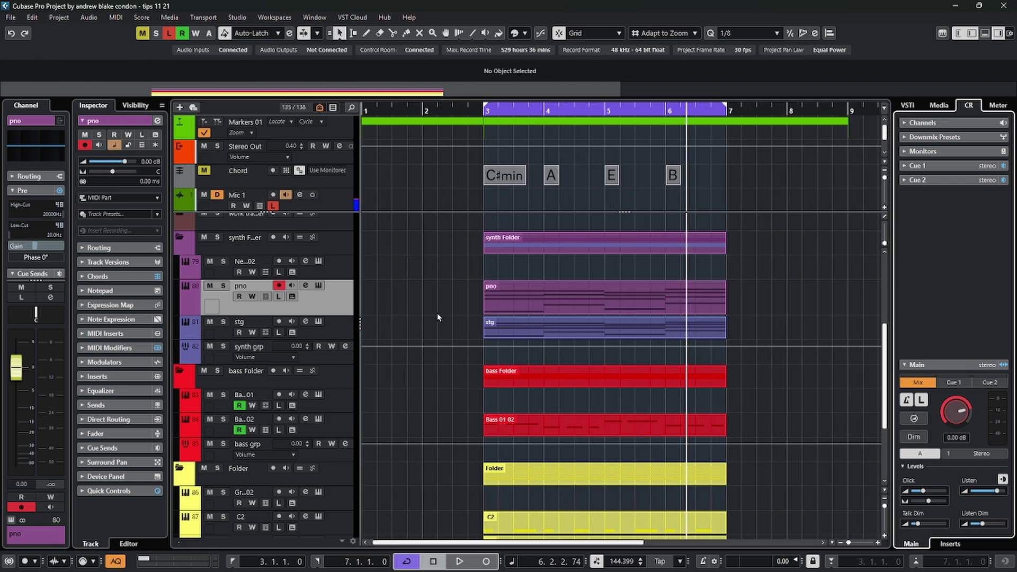
# Browse the Project > Tempo Track submenu, then close the menus without choosing a command.
pyautogui.click(59, 18)
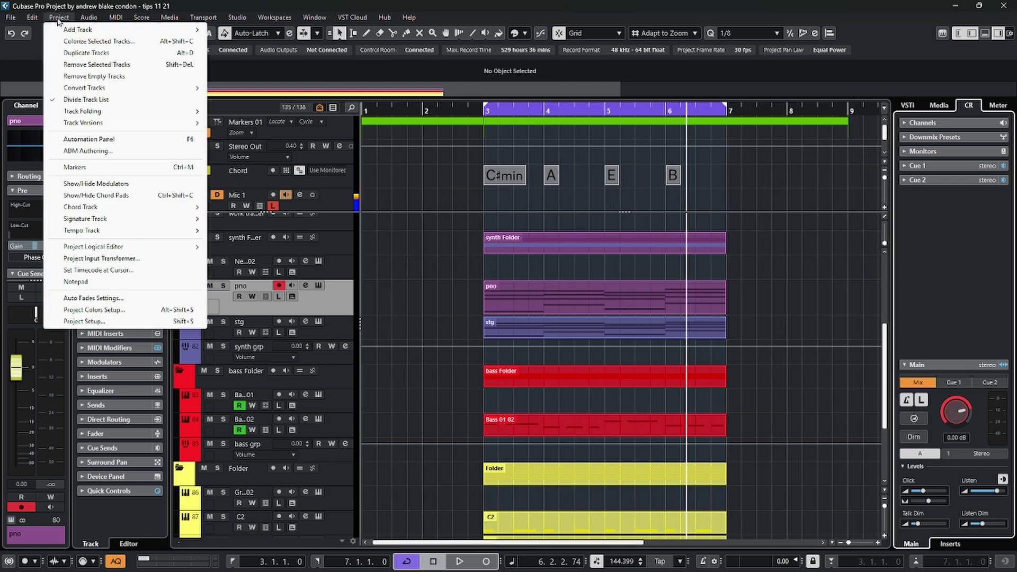
pyautogui.moveTo(79, 234)
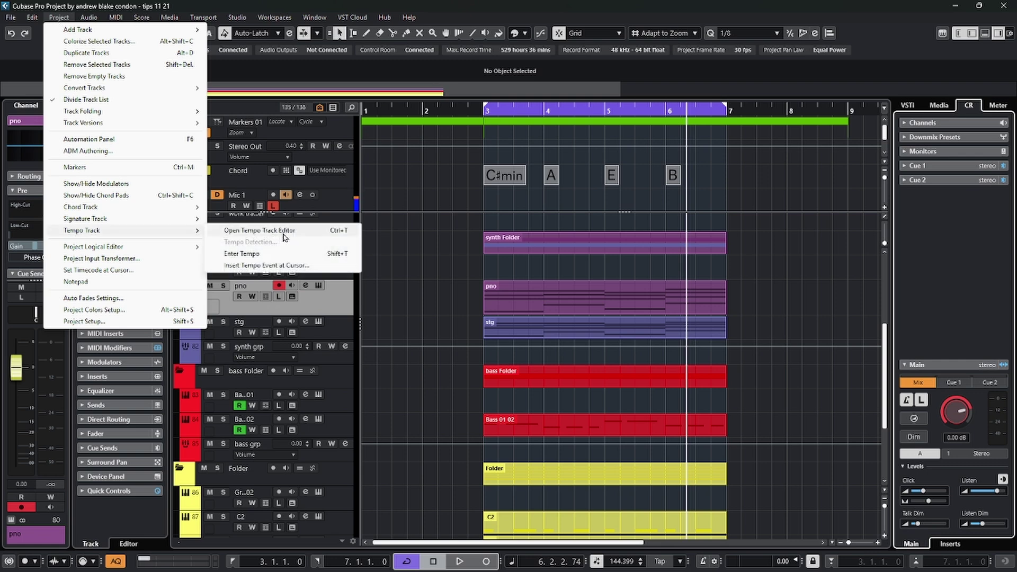
pyautogui.click(560, 227)
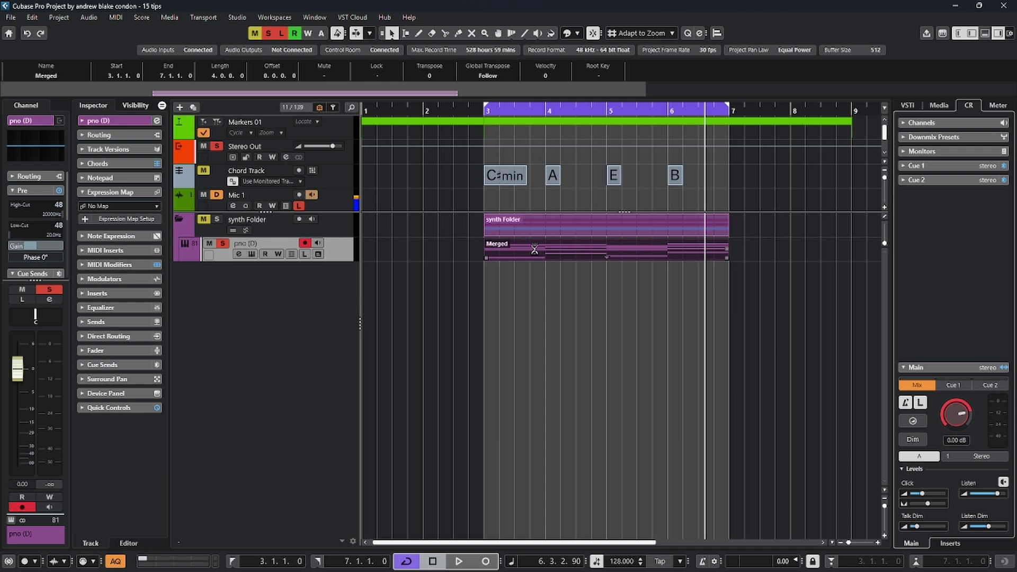
# Open the Merged part in the Score Editor and bring up Score > Functions > Explode.
pyautogui.doubleClick(537, 254)
pyautogui.click(169, 86)
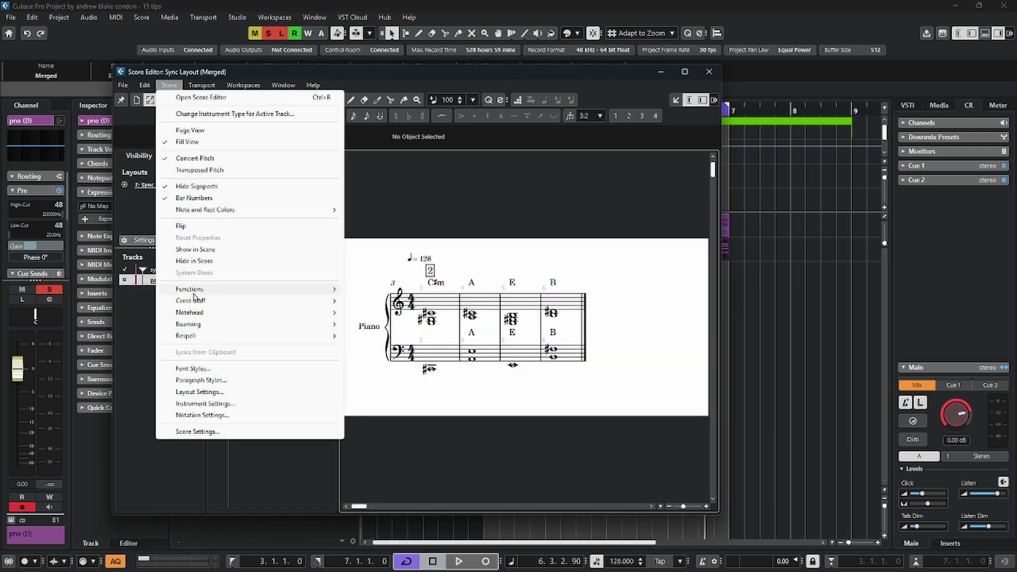
pyautogui.moveTo(208, 294)
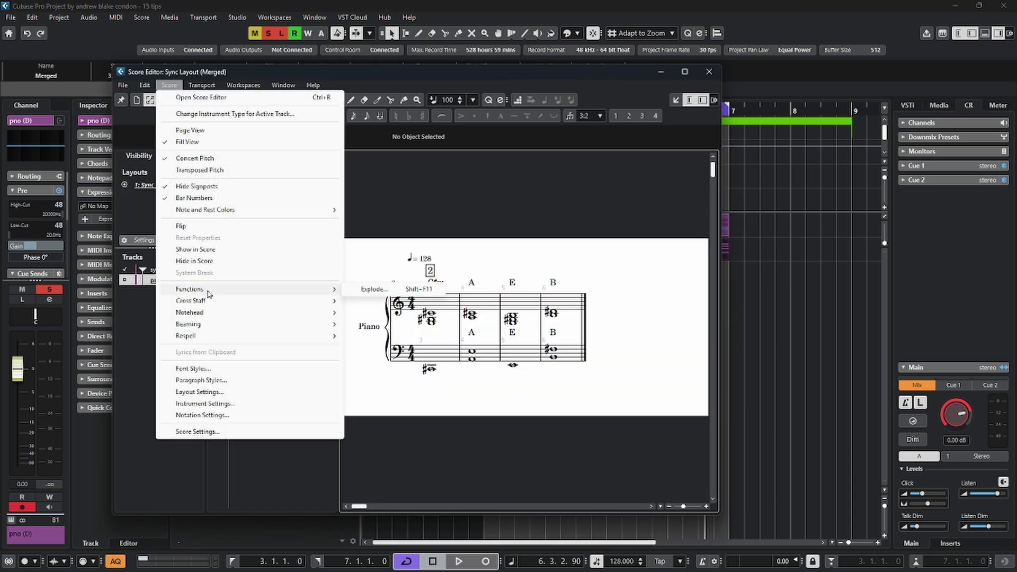
pyautogui.click(370, 289)
# Explode the part into 4 new tracks and select the pno (D) track.
pyautogui.moveTo(314, 237); pyautogui.dragTo(234, 206)
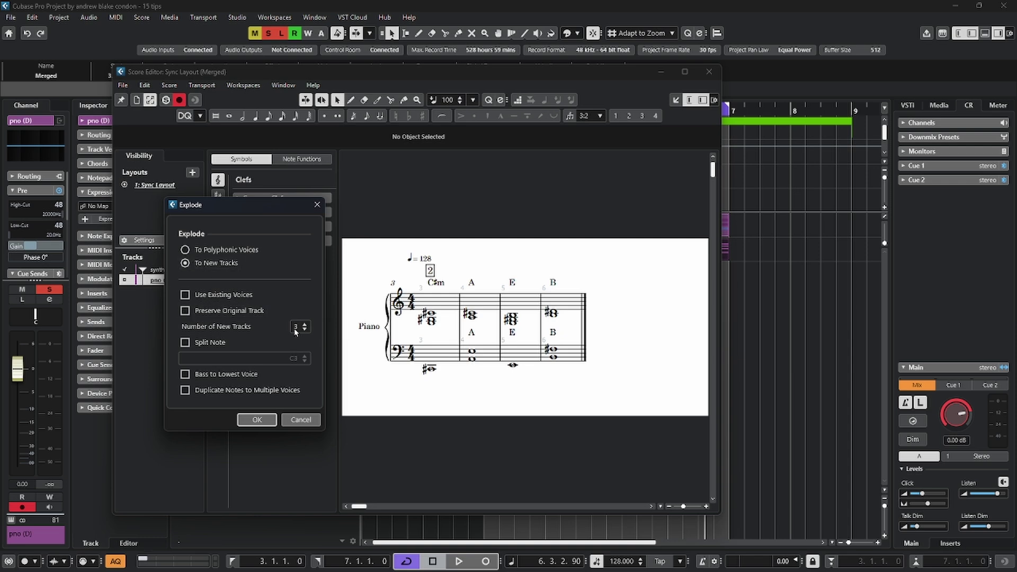
pyautogui.scroll(1, 294, 329)
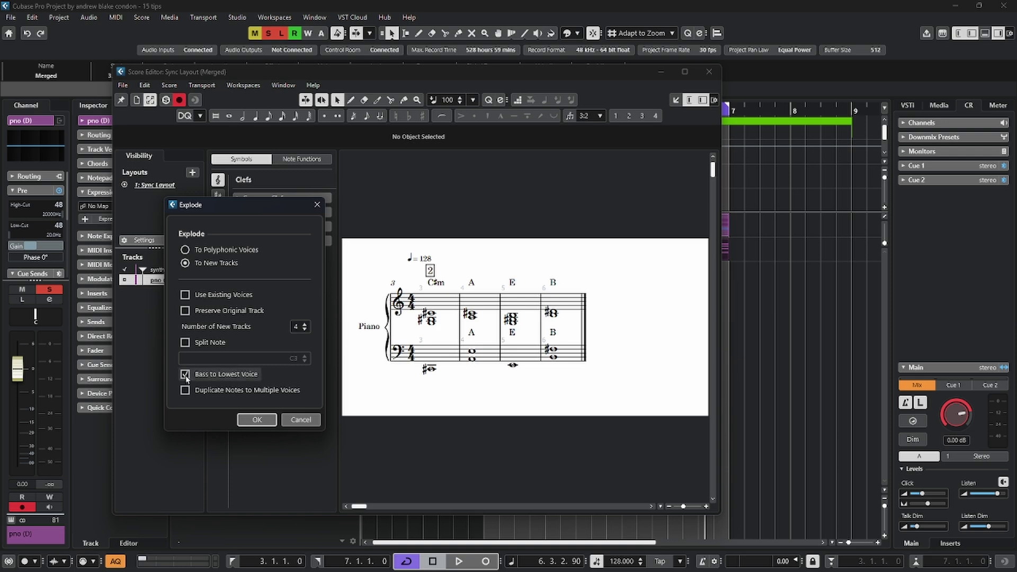
pyautogui.click(257, 421)
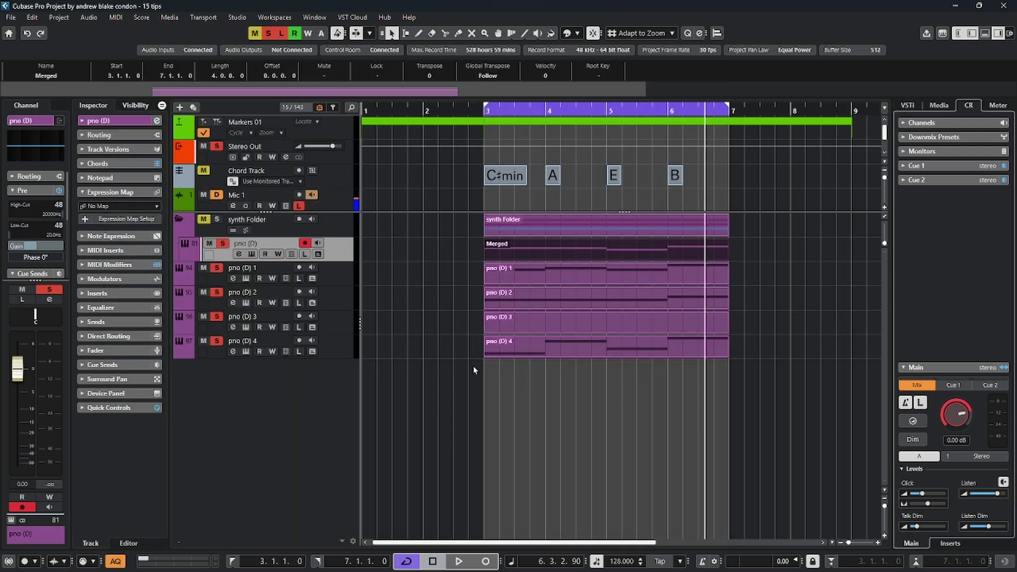
pyautogui.click(442, 246)
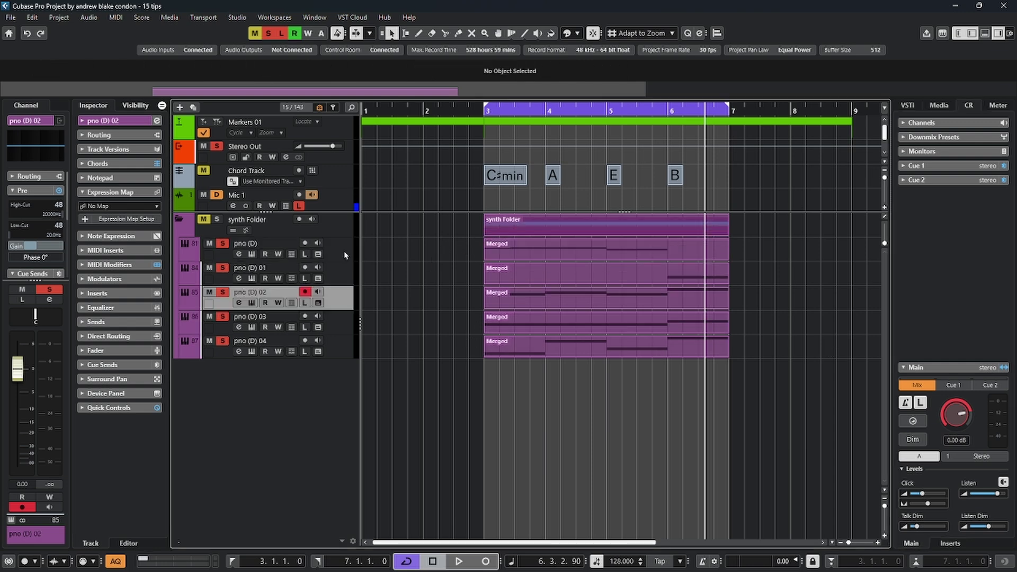
pyautogui.press('Up')
pyautogui.press('Up')
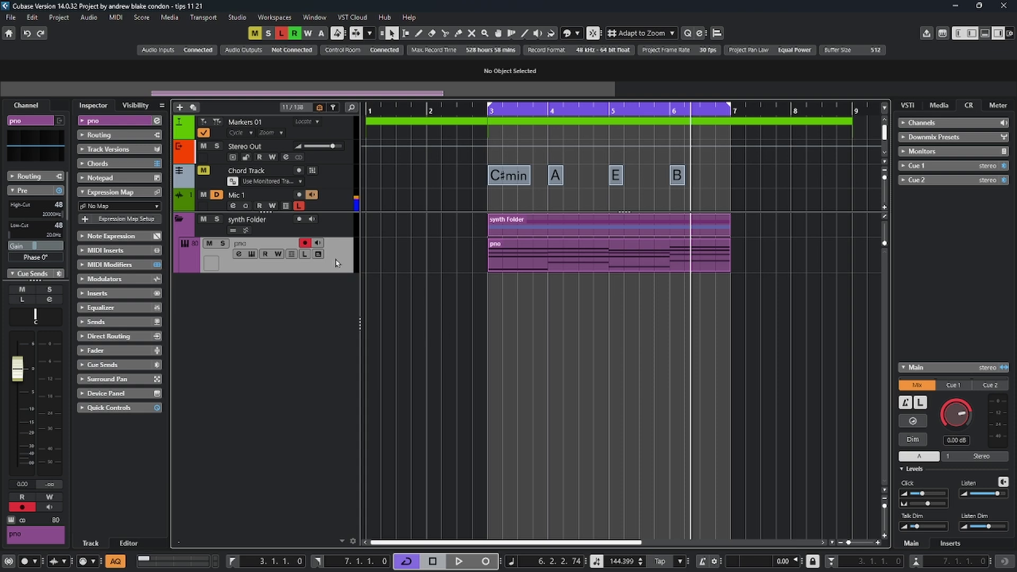
# Select the pno MIDI part and mark a range from bar 4 to bar 5.
pyautogui.click(586, 259)
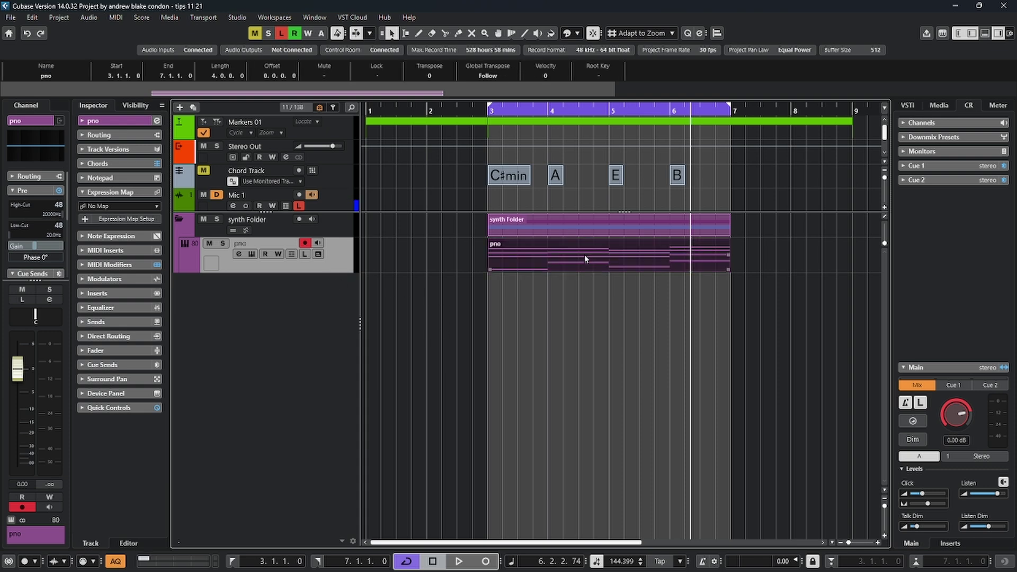
pyautogui.press('2')
pyautogui.moveTo(550, 260); pyautogui.dragTo(612, 258)
pyautogui.press('1')
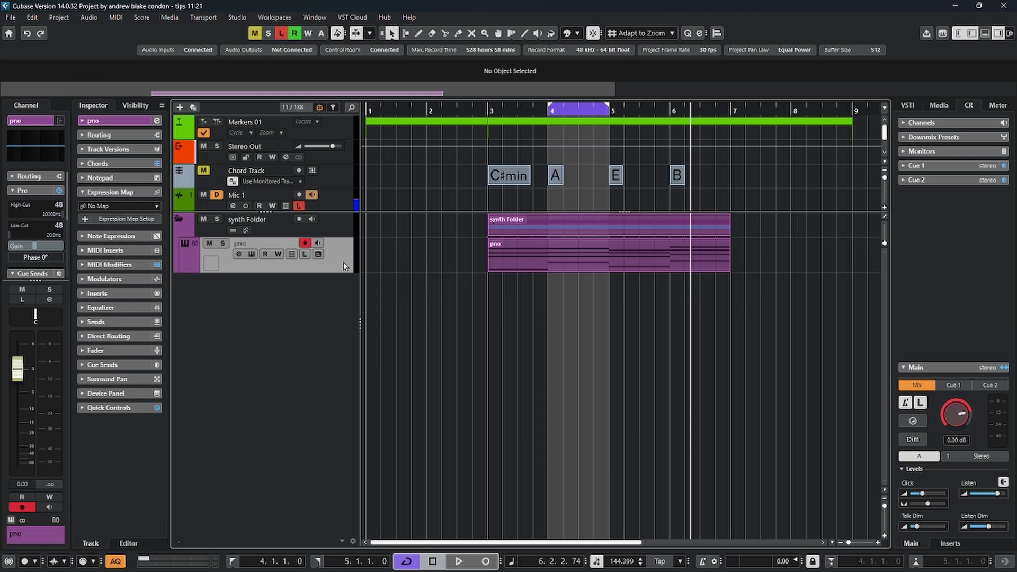
# Render the pno part in place via Render Settings, creating audio event pno-02 on pno (R).
pyautogui.click(32, 17)
pyautogui.moveTo(67, 130)
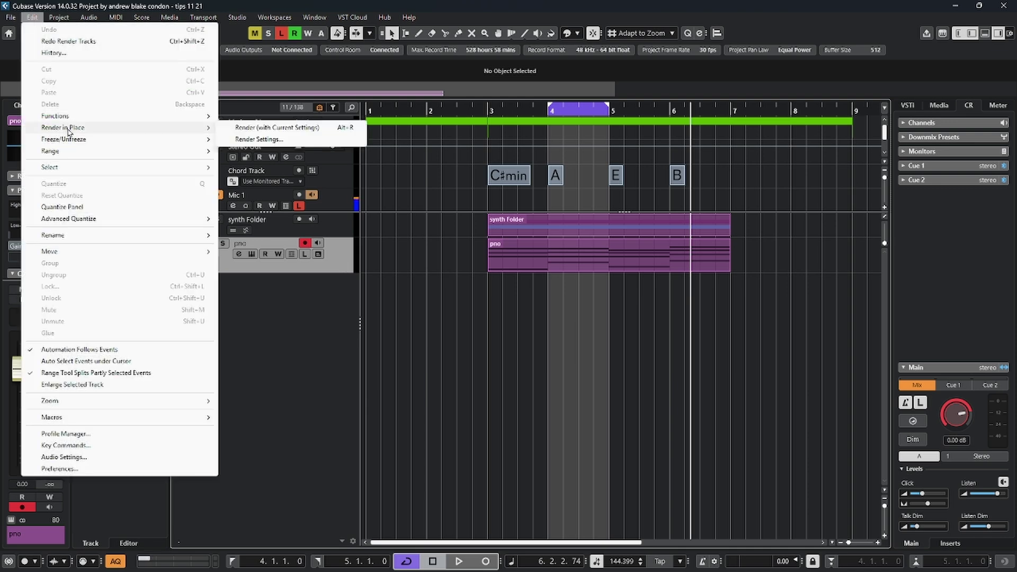
pyautogui.moveTo(92, 121)
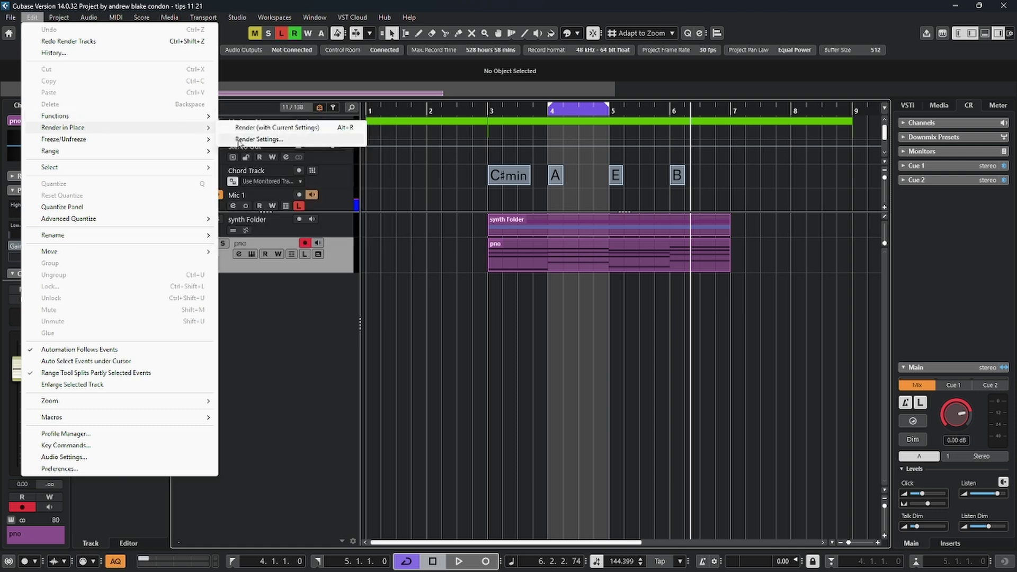
pyautogui.click(260, 140)
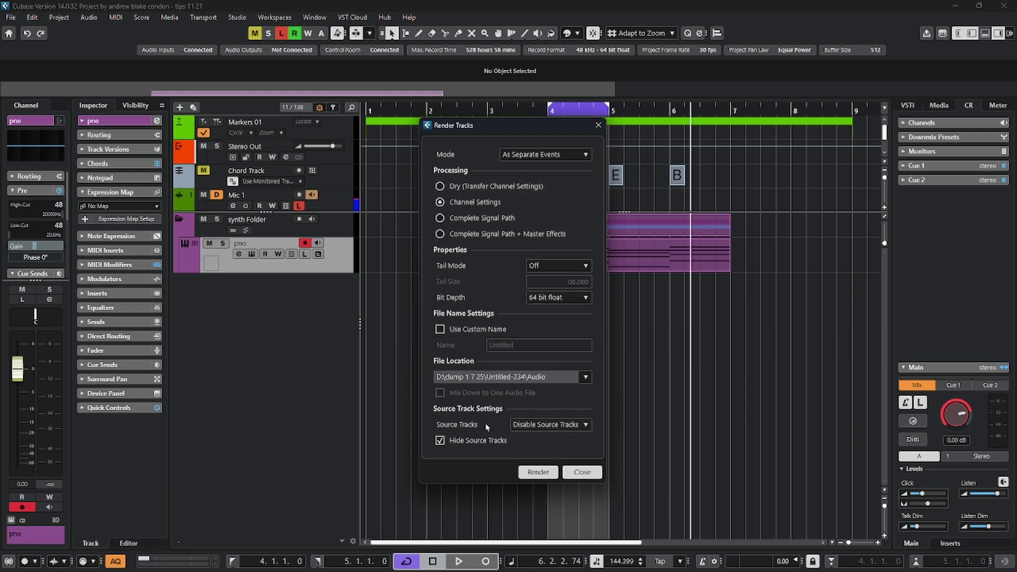
pyautogui.click(538, 472)
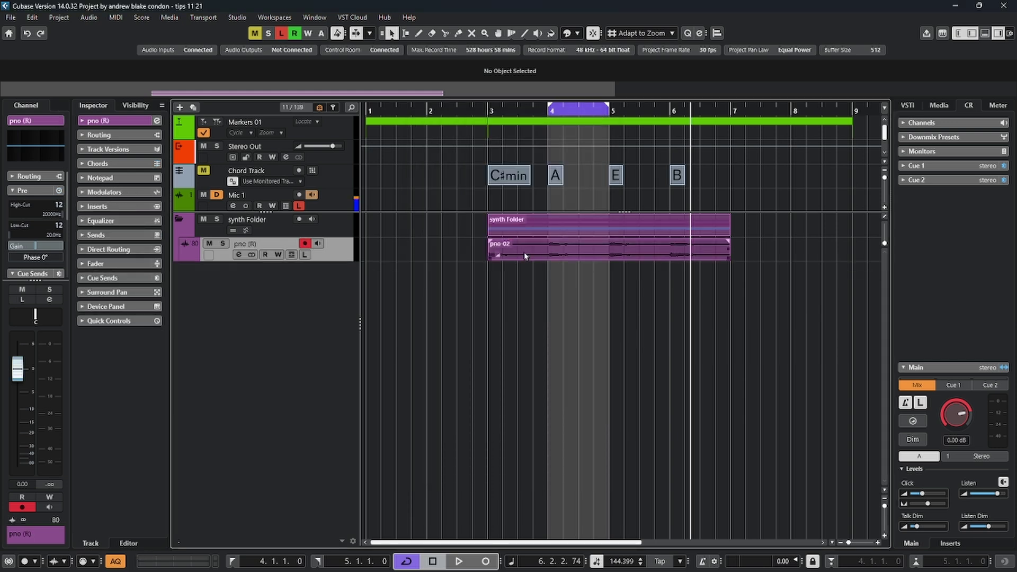
pyautogui.click(523, 252)
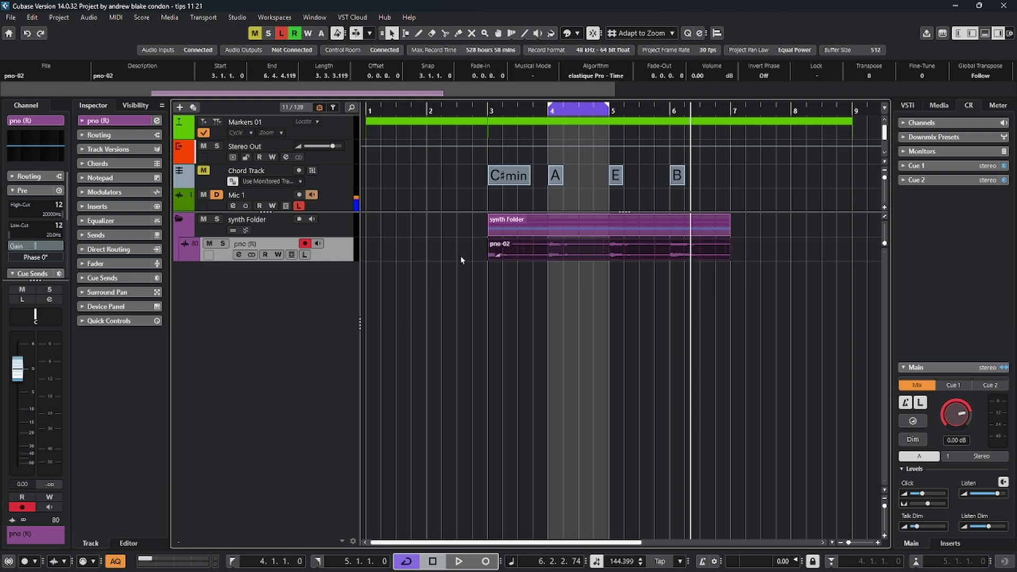
# Undo the render, then check the Source Tracks choices in Render Settings and close without rendering.
pyautogui.hotkey('ctrl', 'z')
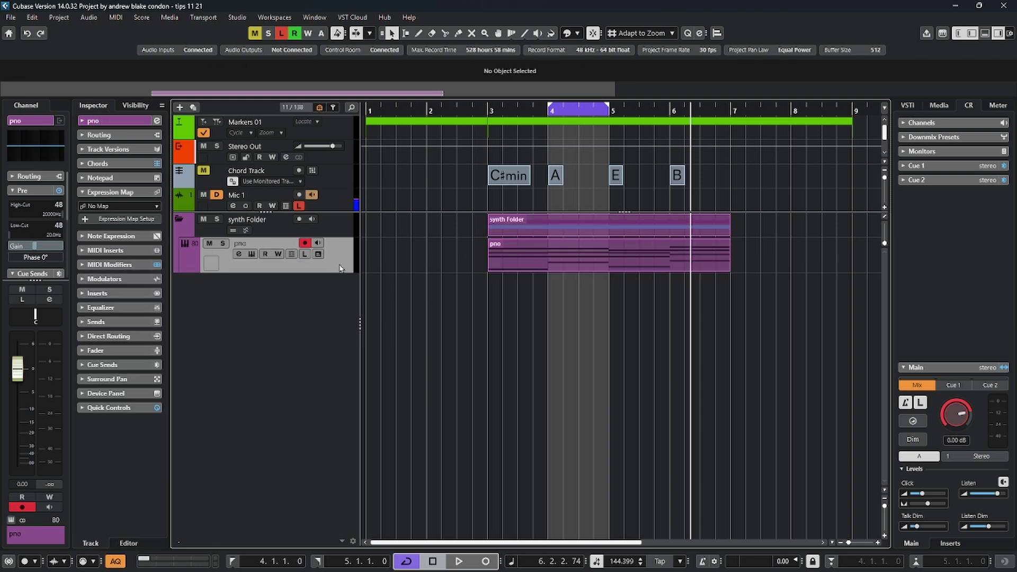
pyautogui.click(32, 18)
pyautogui.moveTo(175, 127)
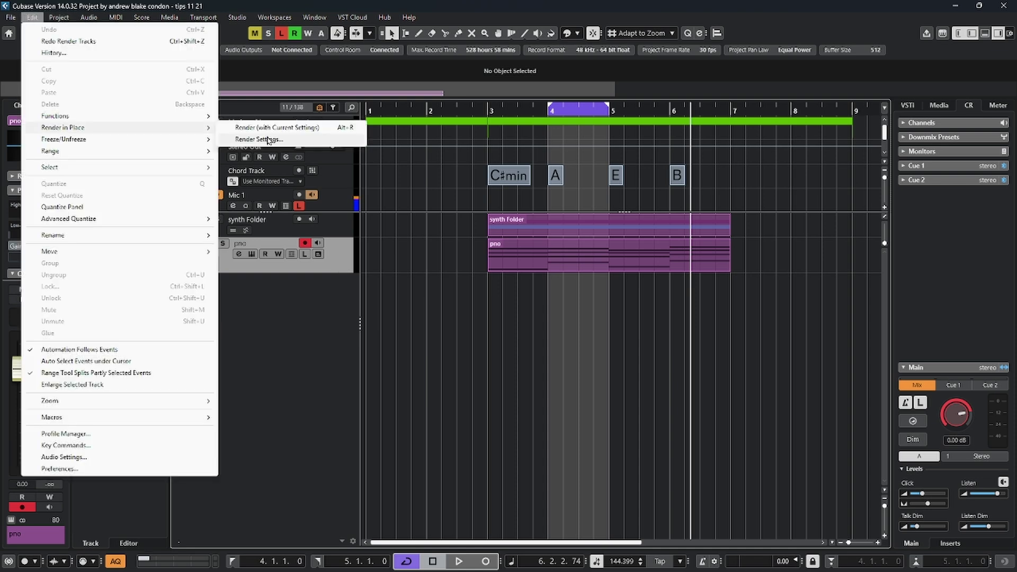
pyautogui.click(260, 139)
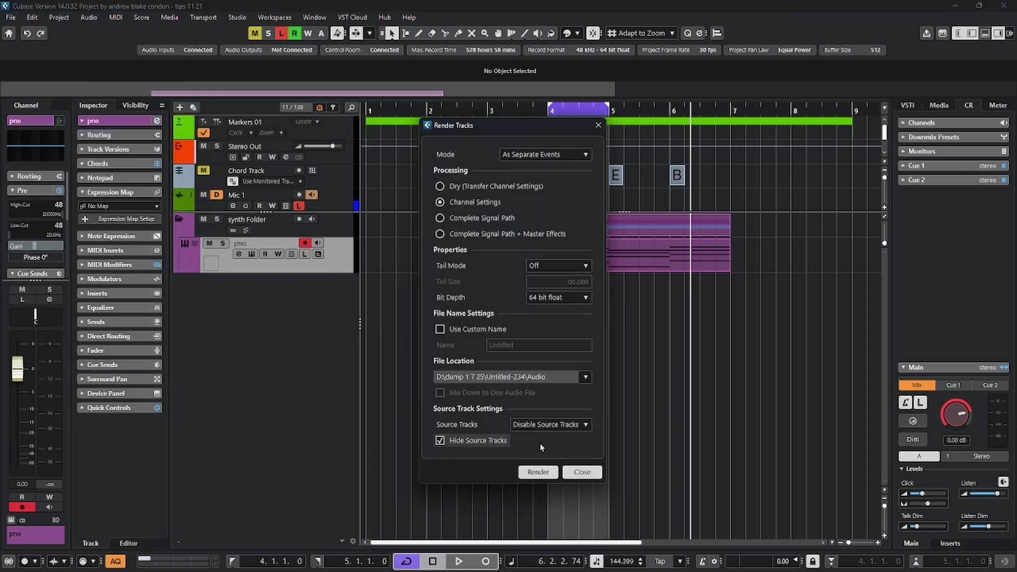
pyautogui.click(586, 425)
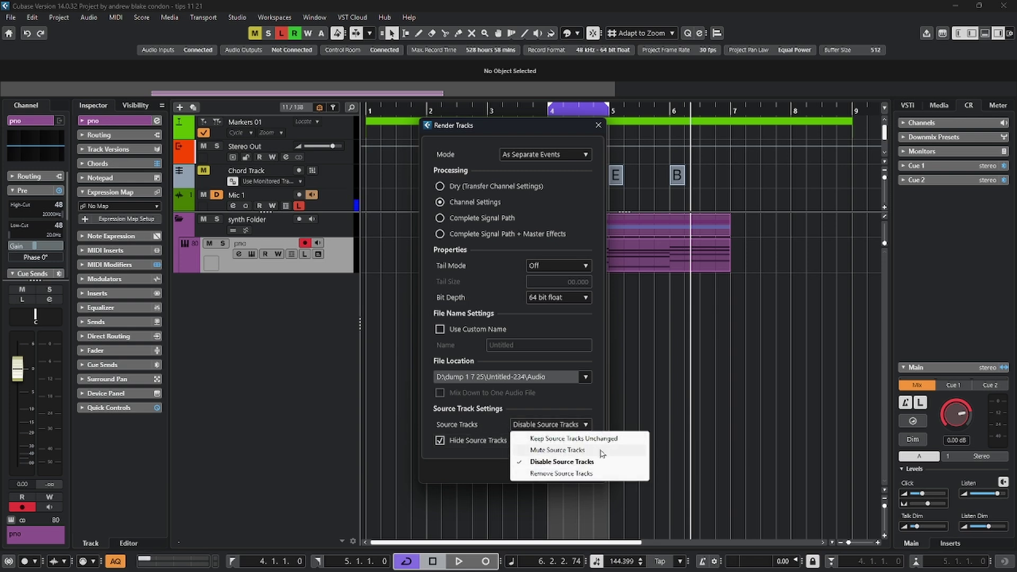
pyautogui.click(538, 461)
pyautogui.click(582, 472)
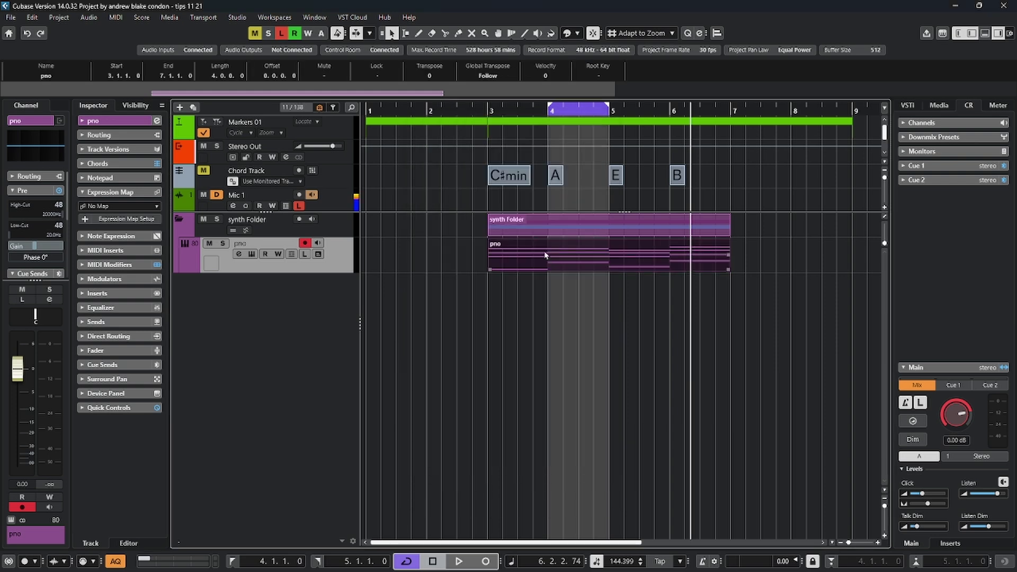
pyautogui.click(31, 17)
pyautogui.click(243, 138)
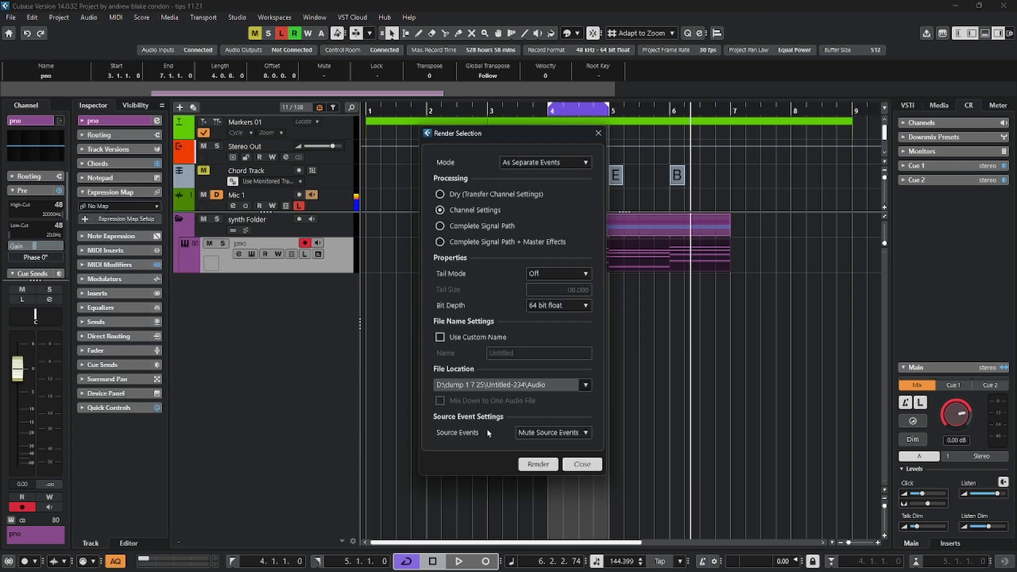
pyautogui.click(570, 434)
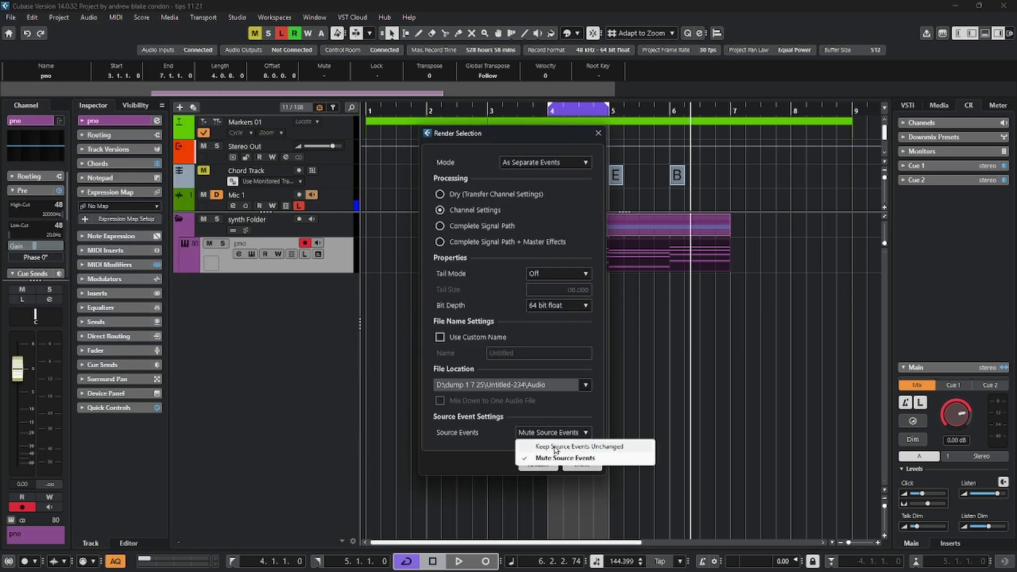
pyautogui.click(529, 447)
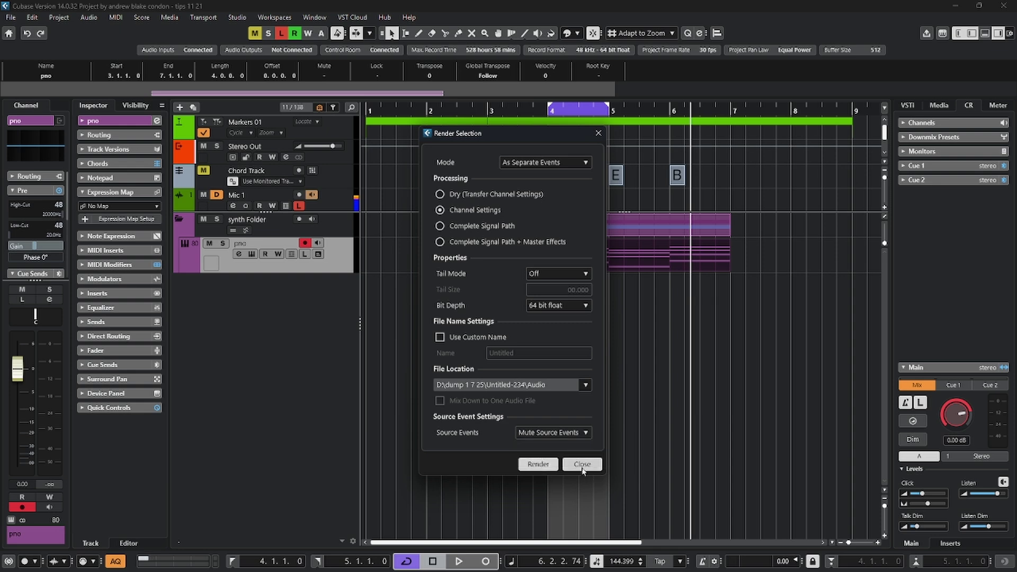
pyautogui.click(582, 465)
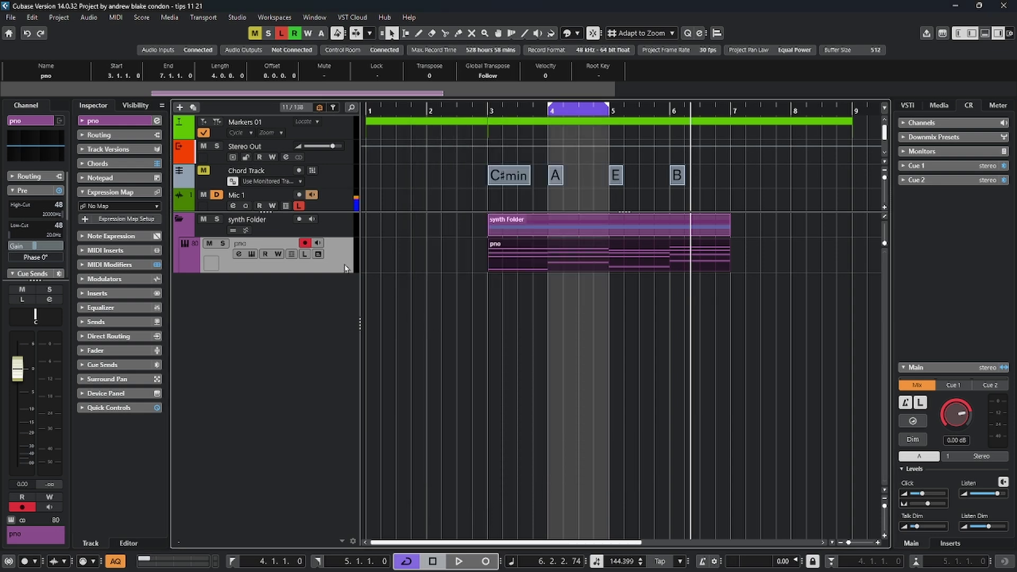
# Cut the pno part at bars 4 and 5 and drag the first piece back near bar 2.
pyautogui.click(366, 253)
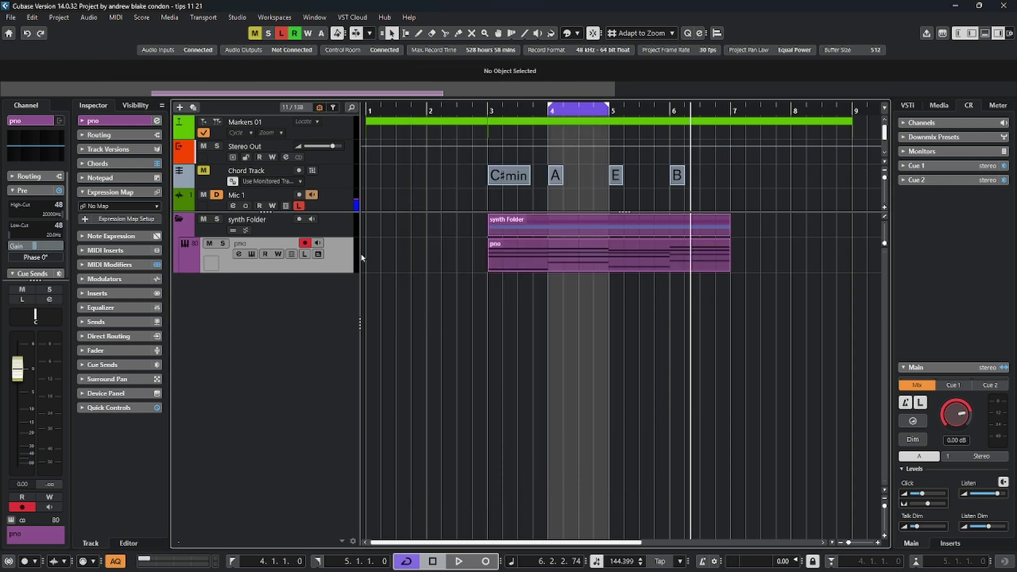
pyautogui.click(548, 253)
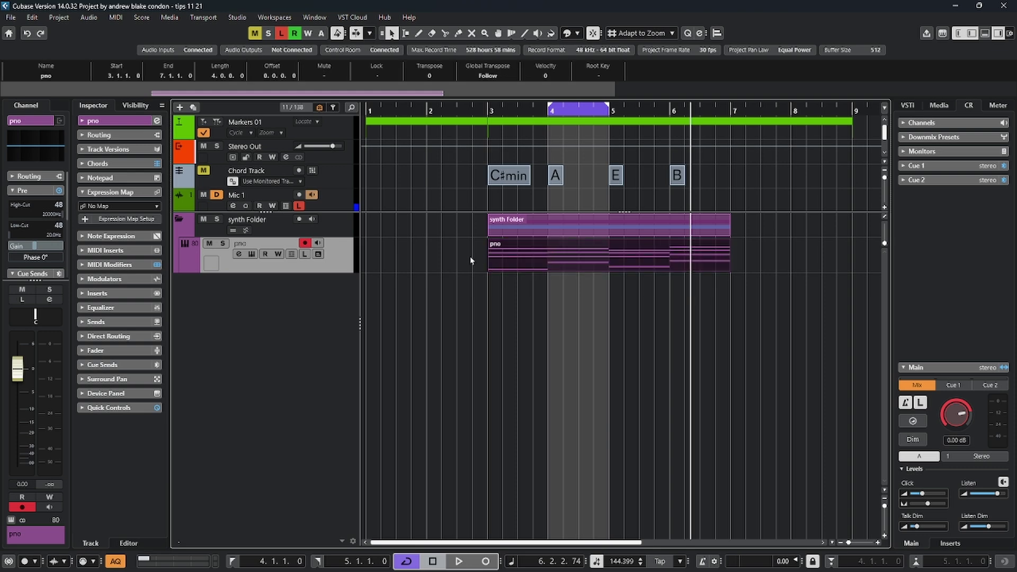
pyautogui.click(439, 261)
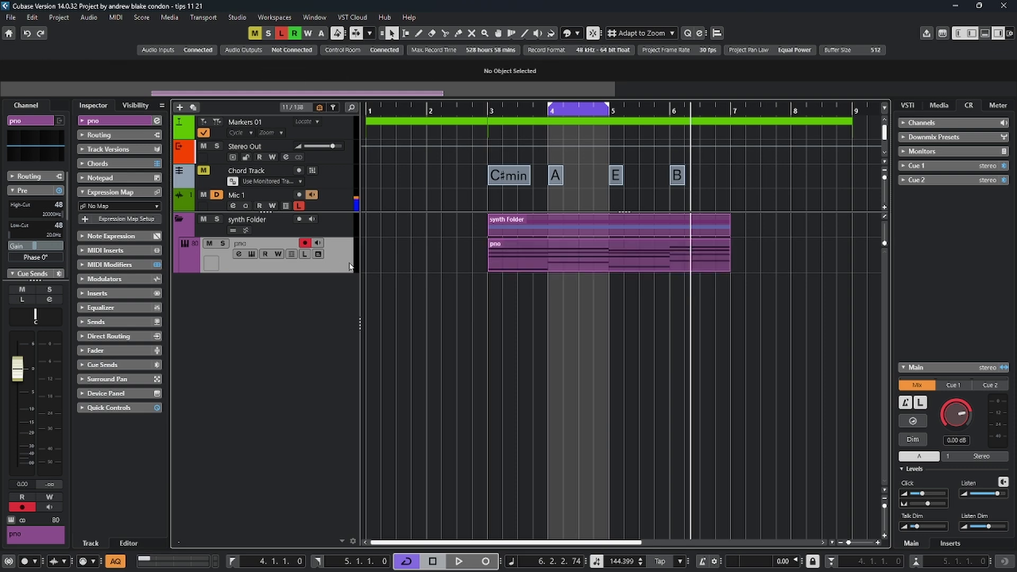
pyautogui.rightClick(599, 302)
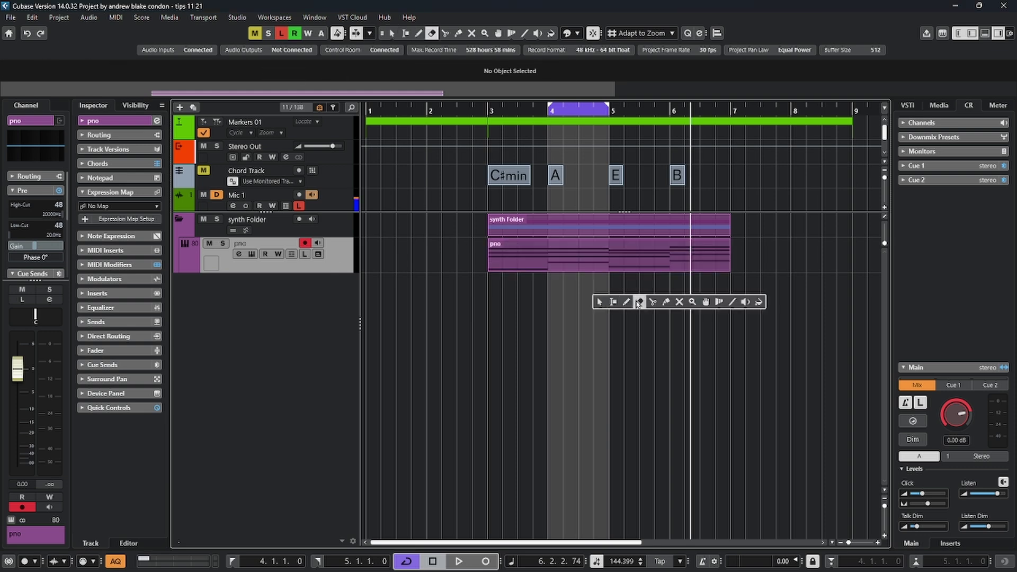
pyautogui.click(652, 302)
pyautogui.click(609, 272)
pyautogui.click(506, 254)
pyautogui.moveTo(506, 255); pyautogui.dragTo(414, 254)
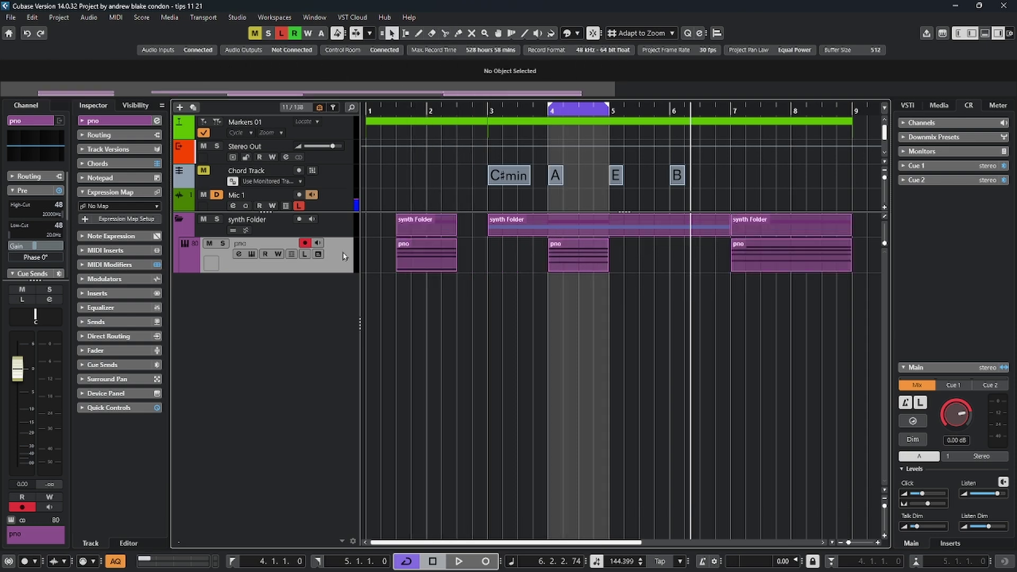
pyautogui.click(32, 17)
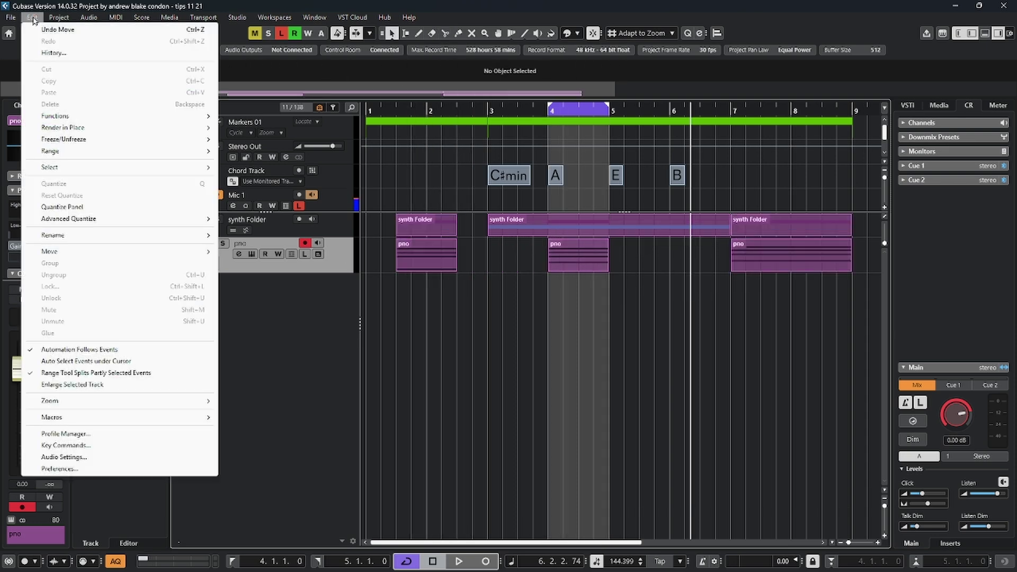
# Render the three parts in place with Mode set to As One Event, producing pno-03.
pyautogui.moveTo(106, 128)
pyautogui.click(260, 139)
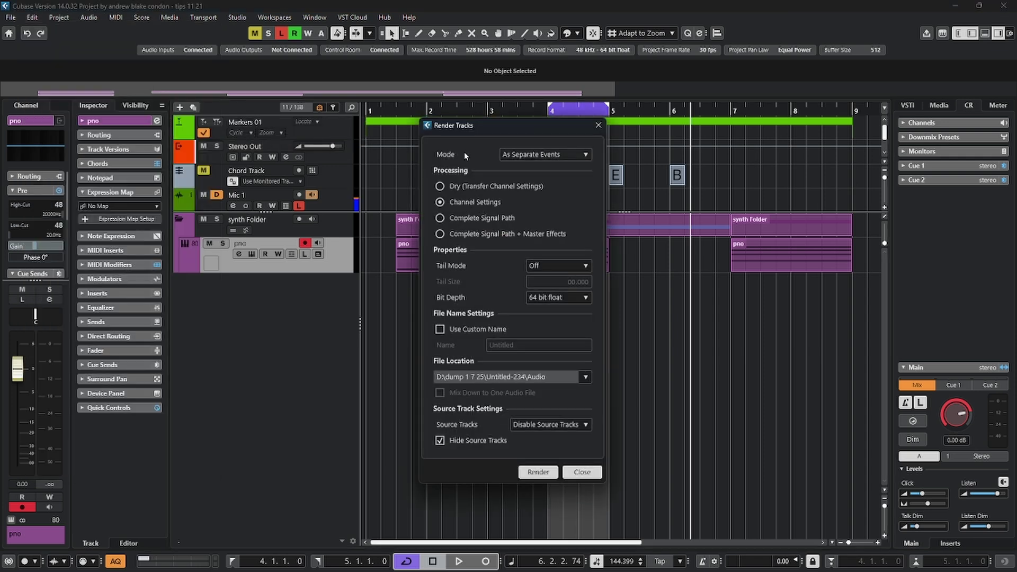
pyautogui.click(544, 154)
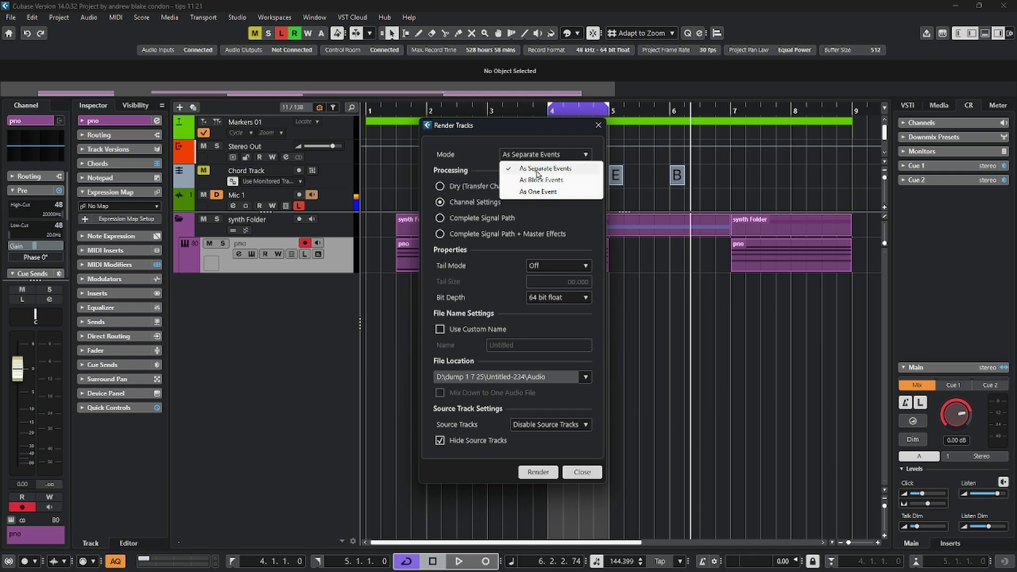
pyautogui.click(539, 191)
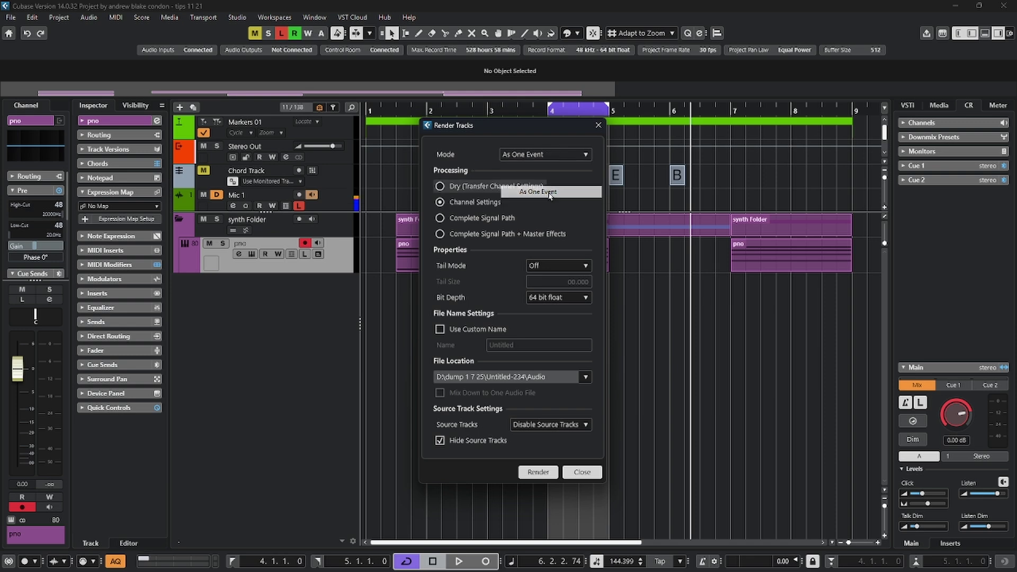
pyautogui.click(536, 472)
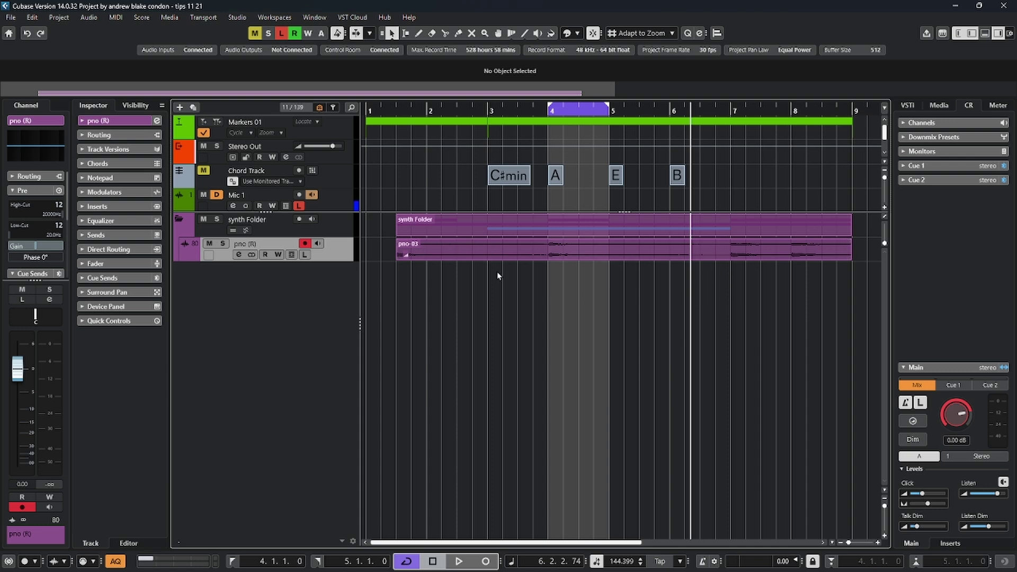
# Undo the single-event render and re-render in place As Separate Events, producing pno-04, pno-05 and pno-06.
pyautogui.hotkey('ctrl', 'z')
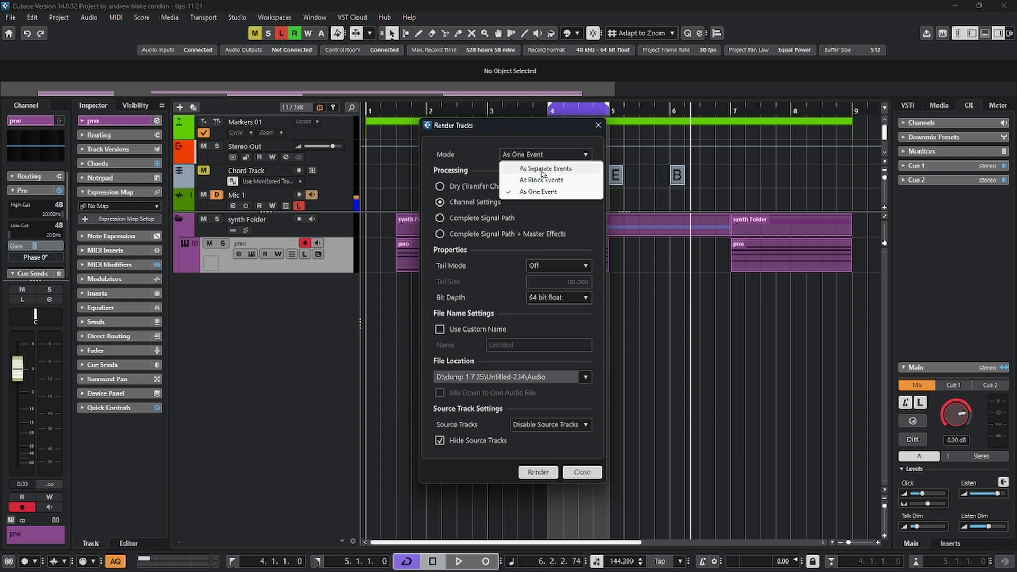
pyautogui.click(535, 168)
pyautogui.click(540, 472)
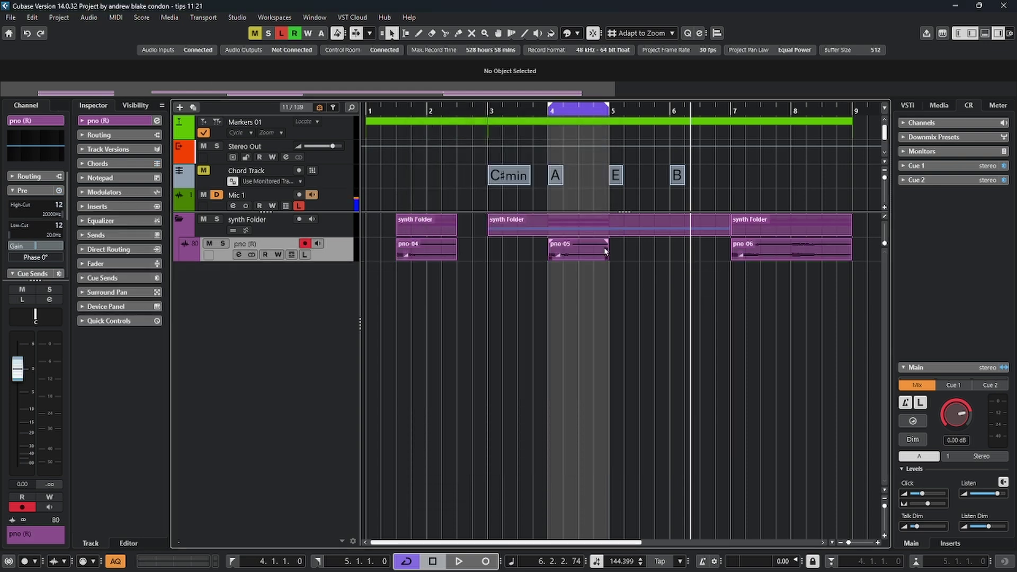